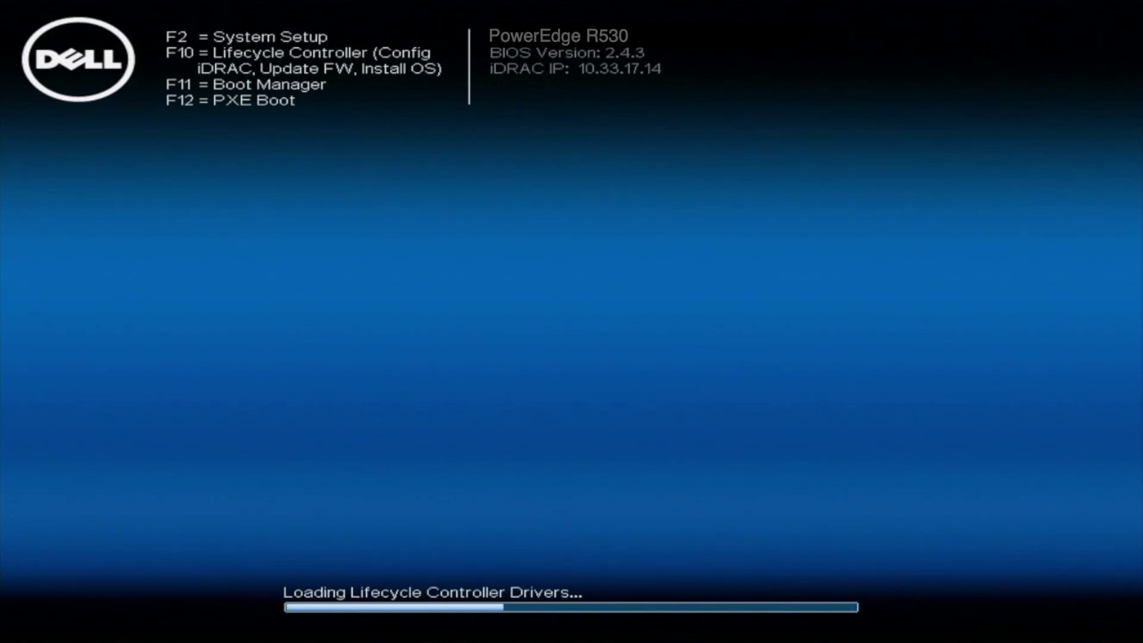
# Press F10 during boot to load the Lifecycle Controller Home page.
pyautogui.press('F10')
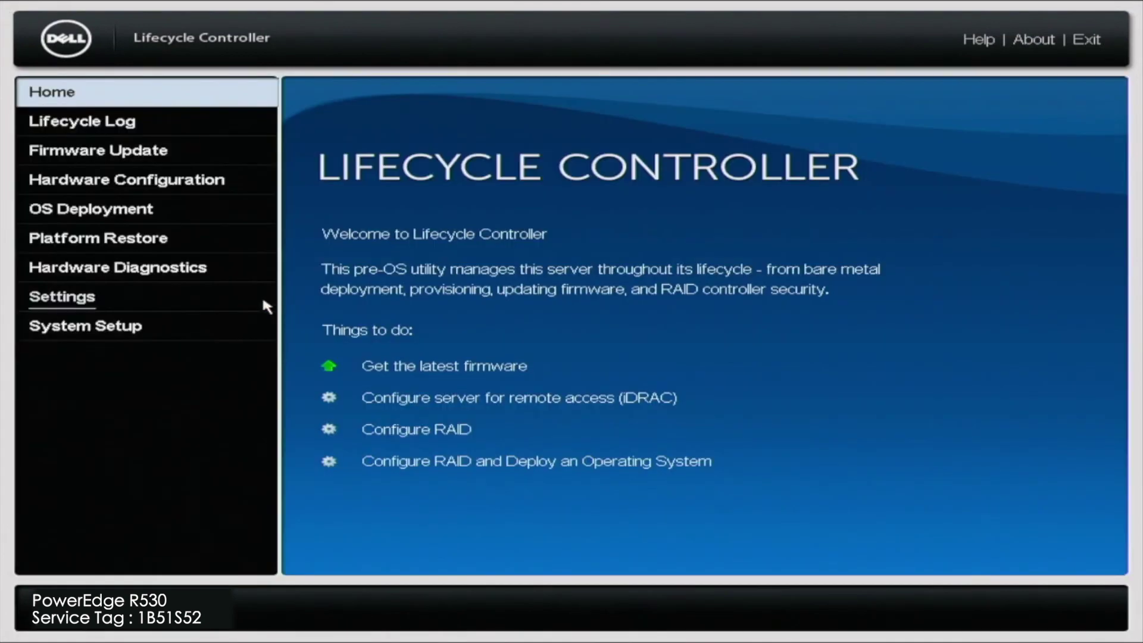
# In Network Settings, switch the NIC's IPv4 IP Address Source to DHCP and finish.
pyautogui.click(117, 299)
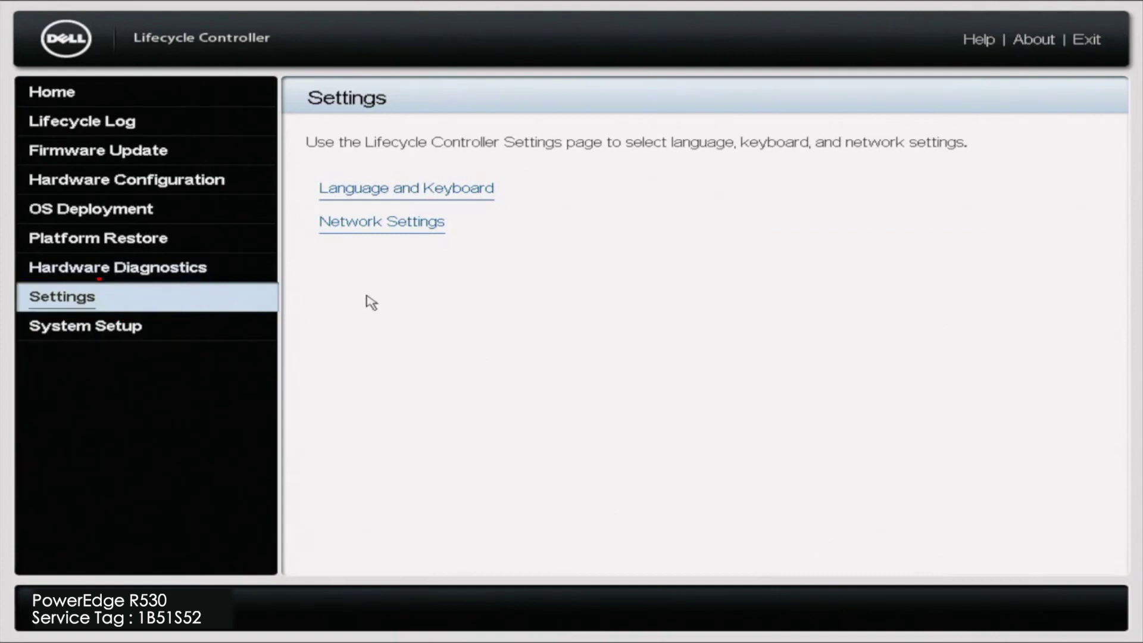
pyautogui.click(450, 231)
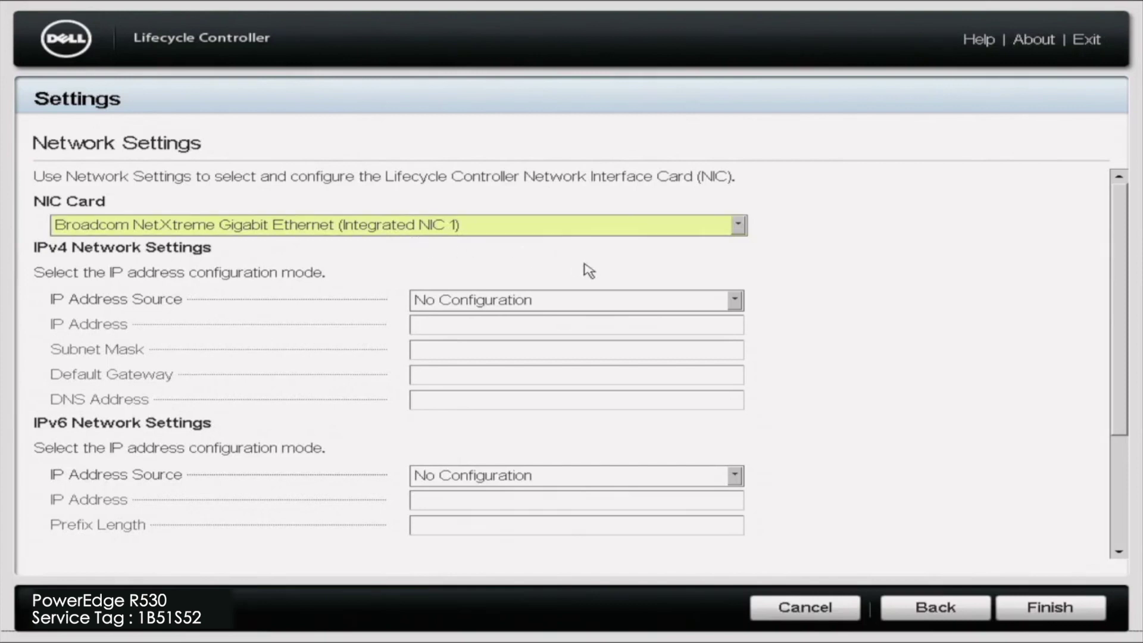
pyautogui.click(737, 300)
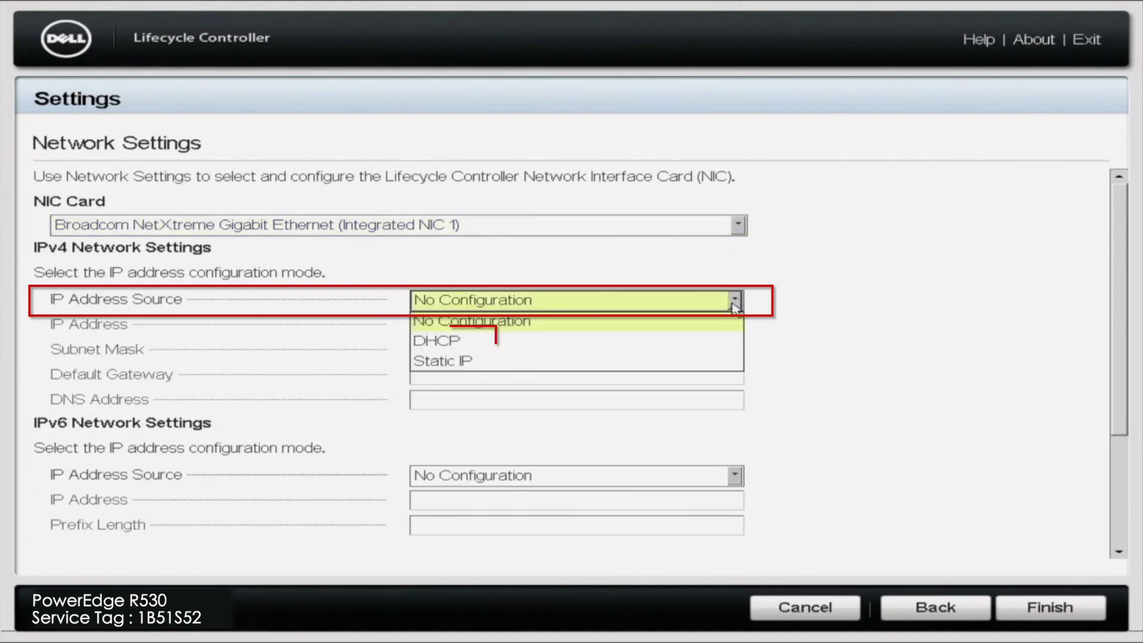
pyautogui.click(716, 343)
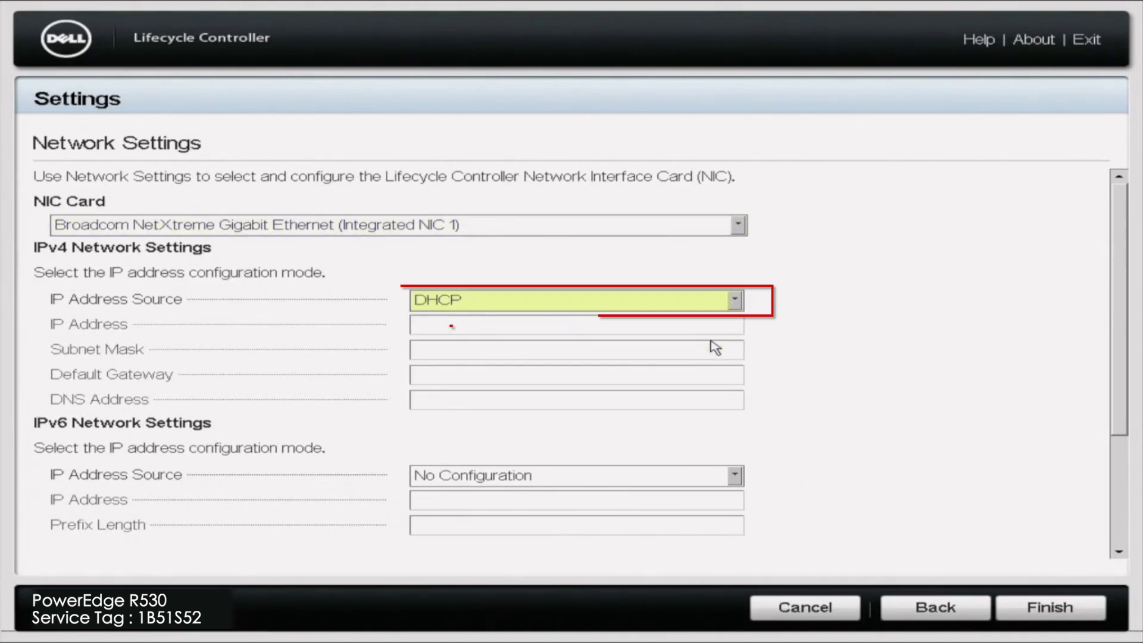
pyautogui.click(1037, 617)
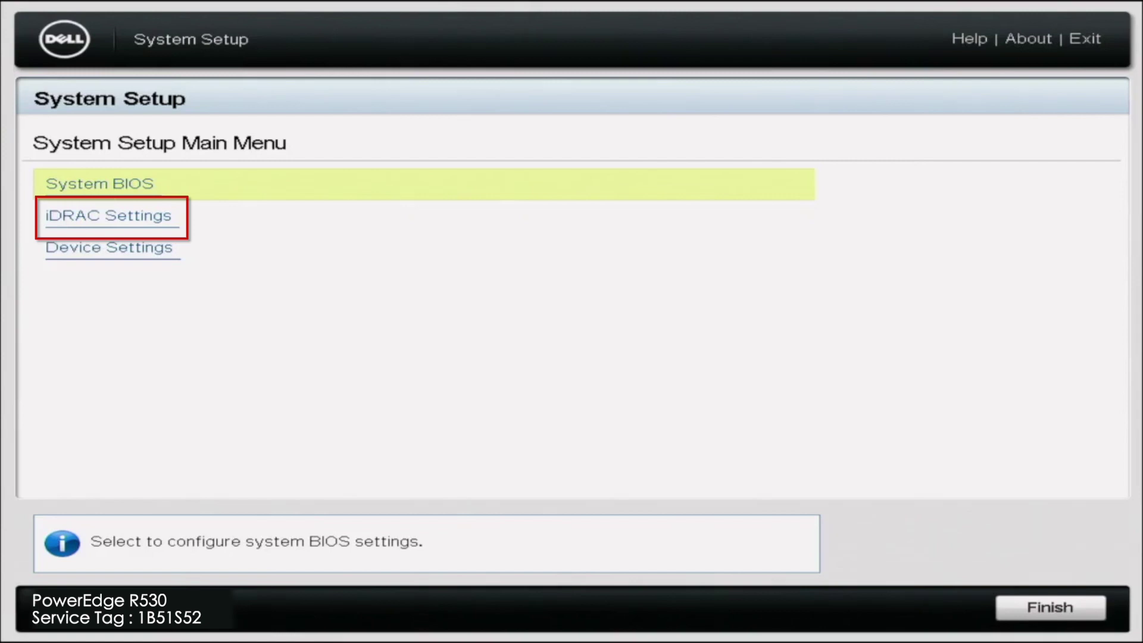
# Go to iDRAC Settings > Network and move down past the IPv4 DHCP setting.
pyautogui.press('Down')
pyautogui.press('Return')
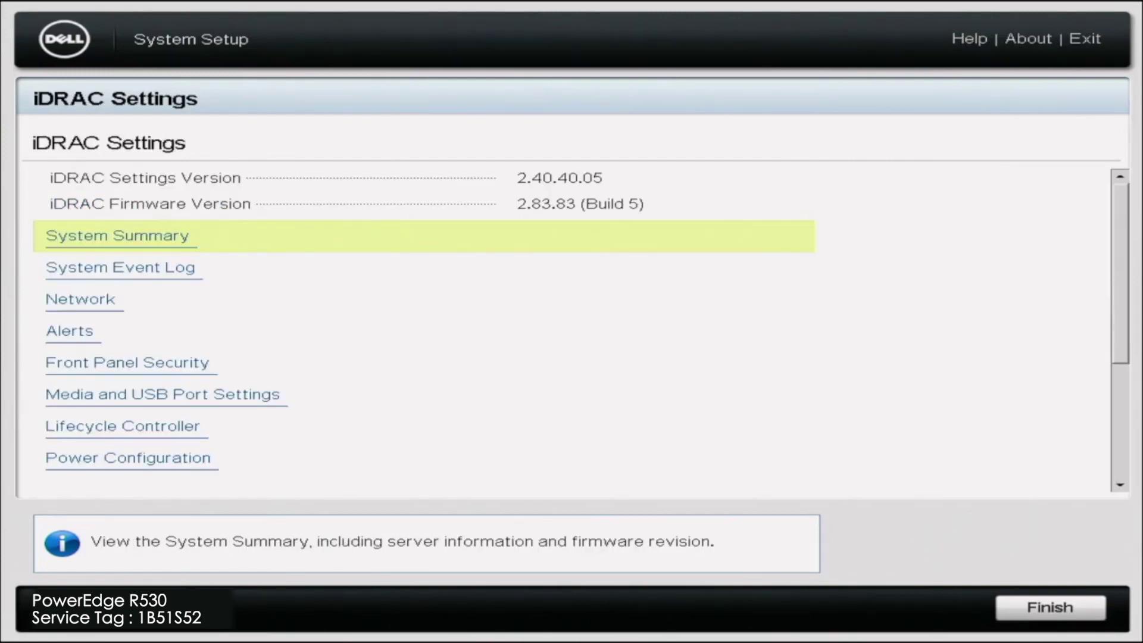
pyautogui.press('Down')
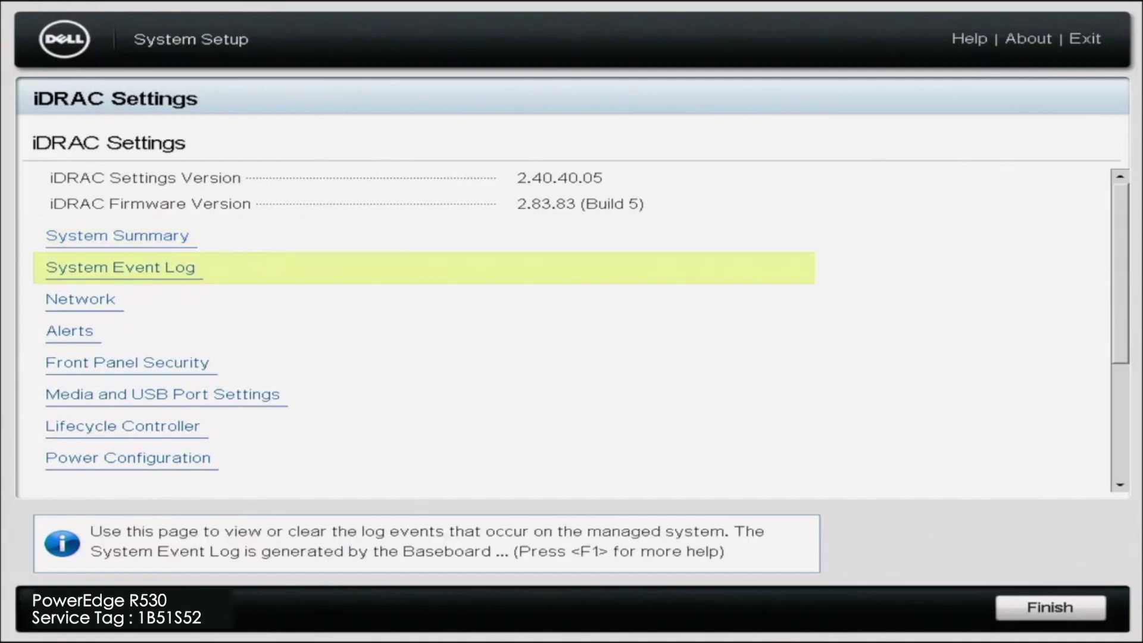
pyautogui.press('Down')
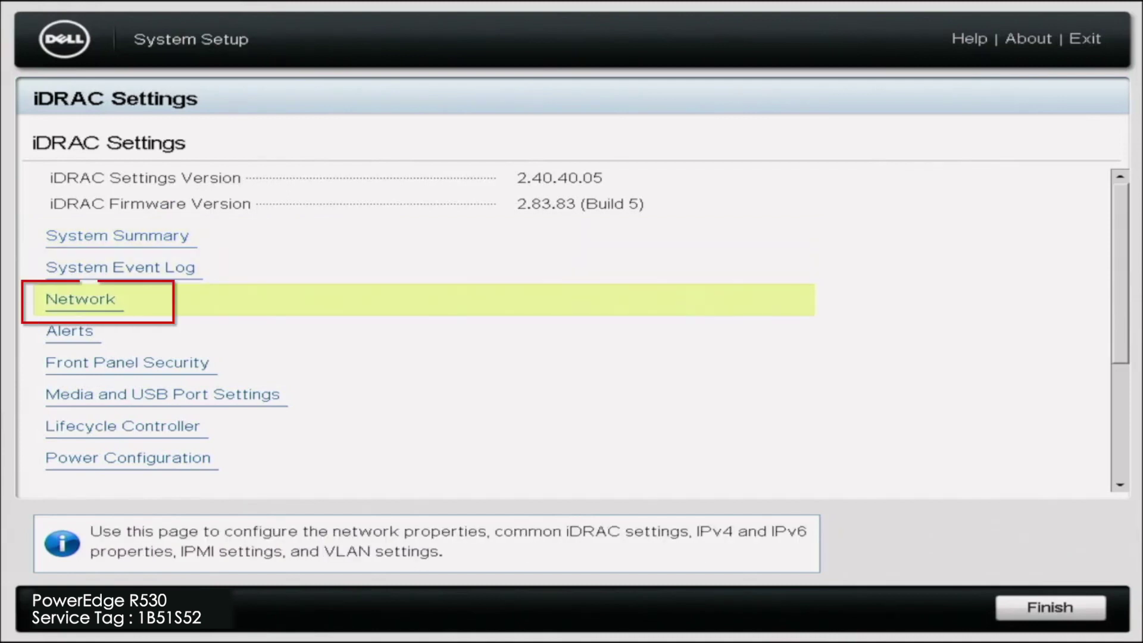
pyautogui.press('Return')
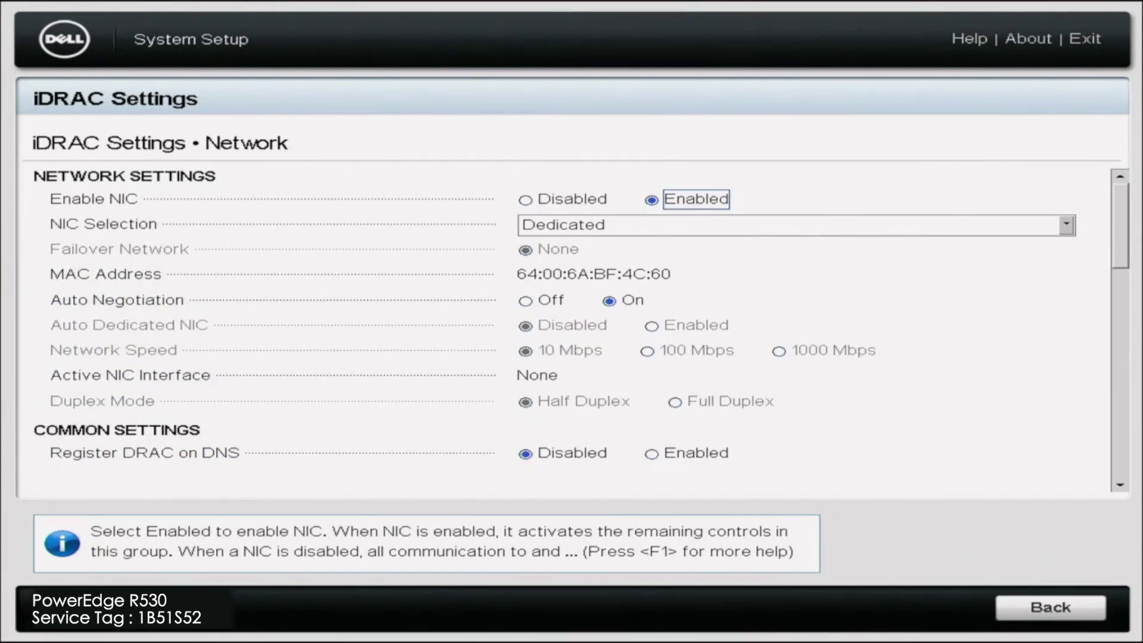
pyautogui.press('Down')
pyautogui.press('Down')
pyautogui.press('Down')
pyautogui.press('Down')
pyautogui.press('Down')
pyautogui.press('Down')
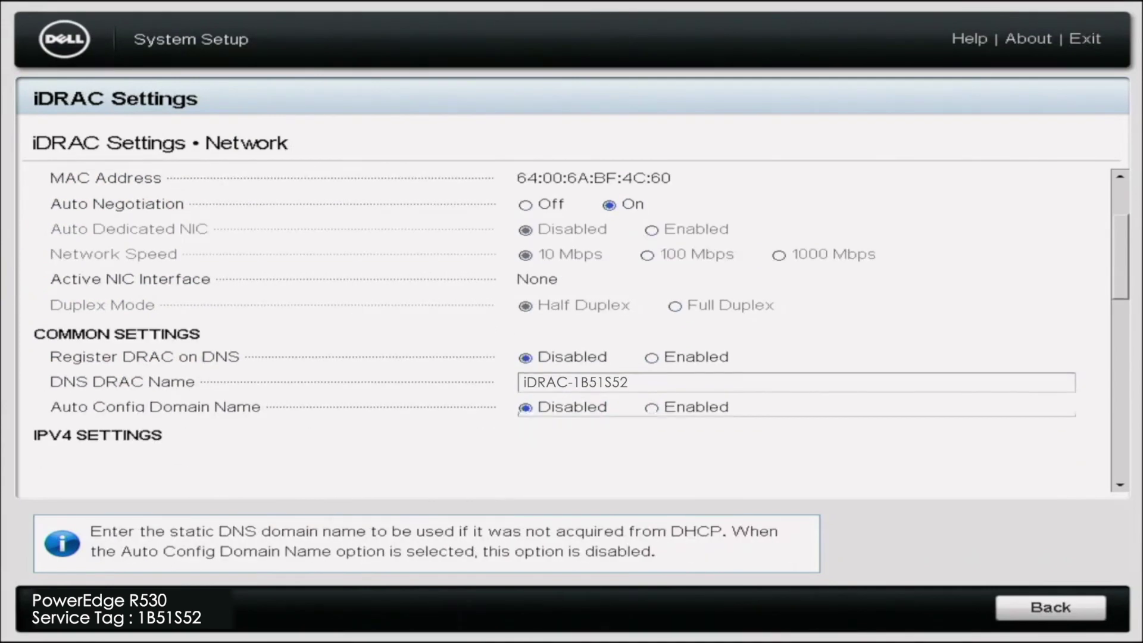
pyautogui.press('Down')
pyautogui.press('Down')
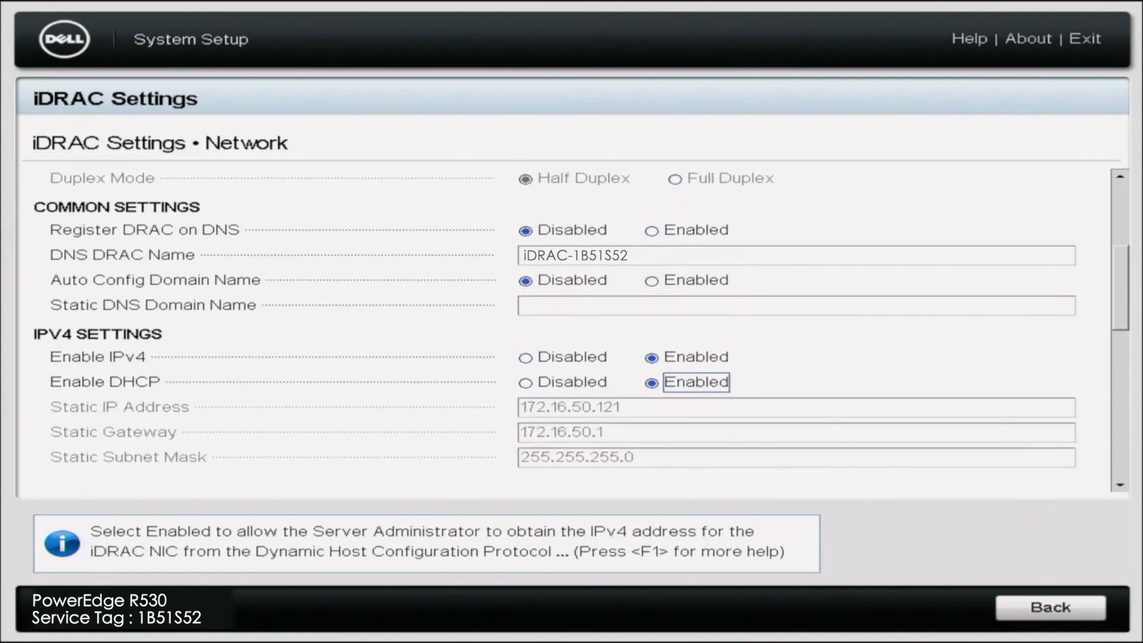
pyautogui.press('Down')
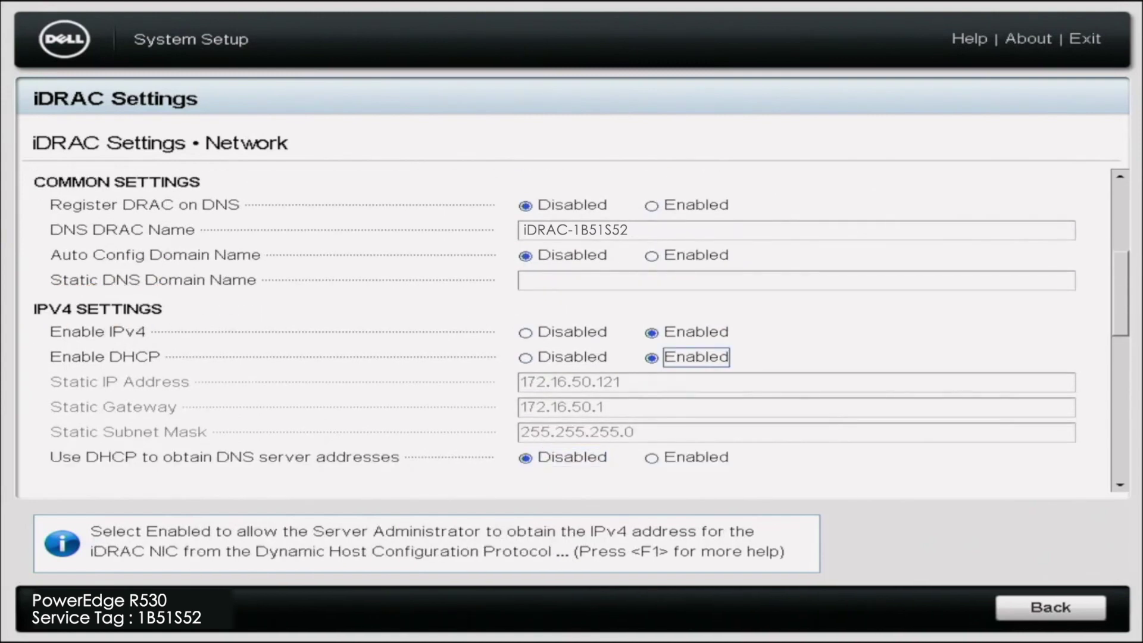
# Disable iDRAC DHCP and set the static IP address to 192.168.0.205.
pyautogui.click(572, 357)
pyautogui.click(621, 381)
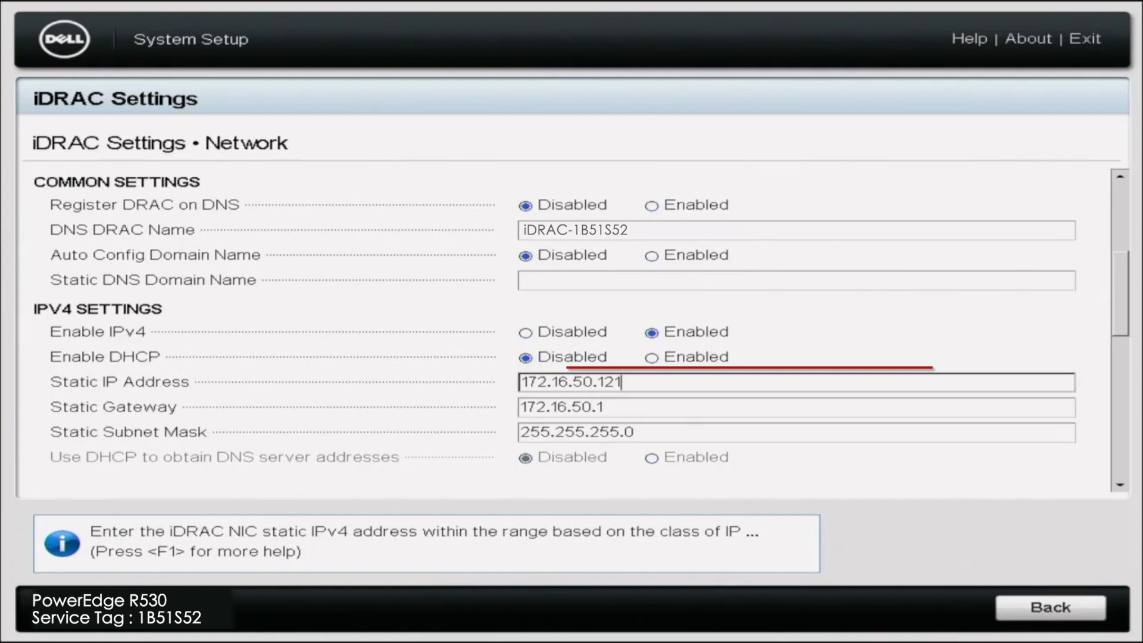
pyautogui.press('BackSpace')
pyautogui.press('BackSpace')
pyautogui.press('BackSpace')
pyautogui.press('BackSpace')
pyautogui.press('BackSpace')
pyautogui.press('BackSpace')
pyautogui.press('BackSpace')
pyautogui.press('BackSpace')
pyautogui.press('BackSpace')
pyautogui.press('BackSpace')
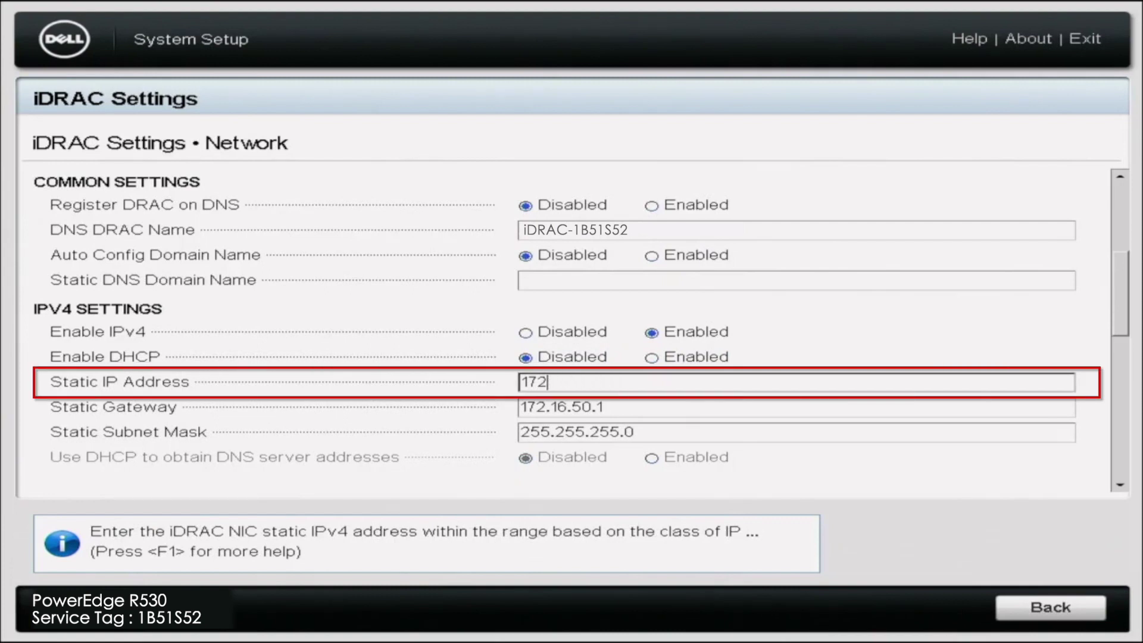
pyautogui.press('BackSpace')
pyautogui.press('BackSpace')
pyautogui.press('BackSpace')
pyautogui.write('192.168.0.205')
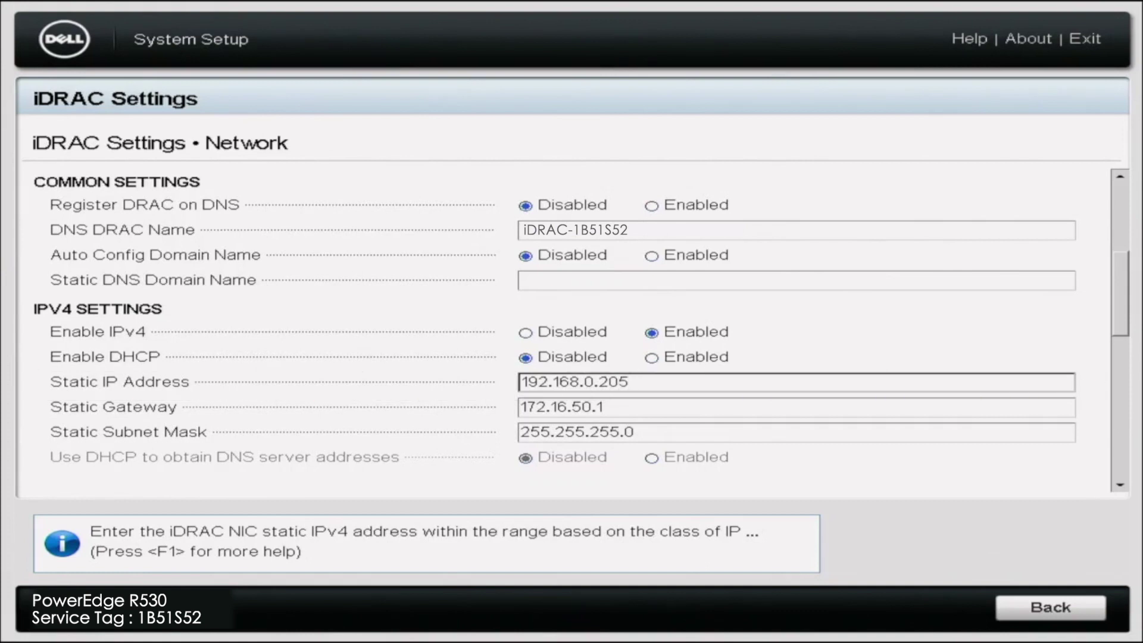
# Set gateway 192.168.0.1 and DNS servers 8.8.8.8 and 8.8.4.4, then exit the page.
pyautogui.click(604, 407)
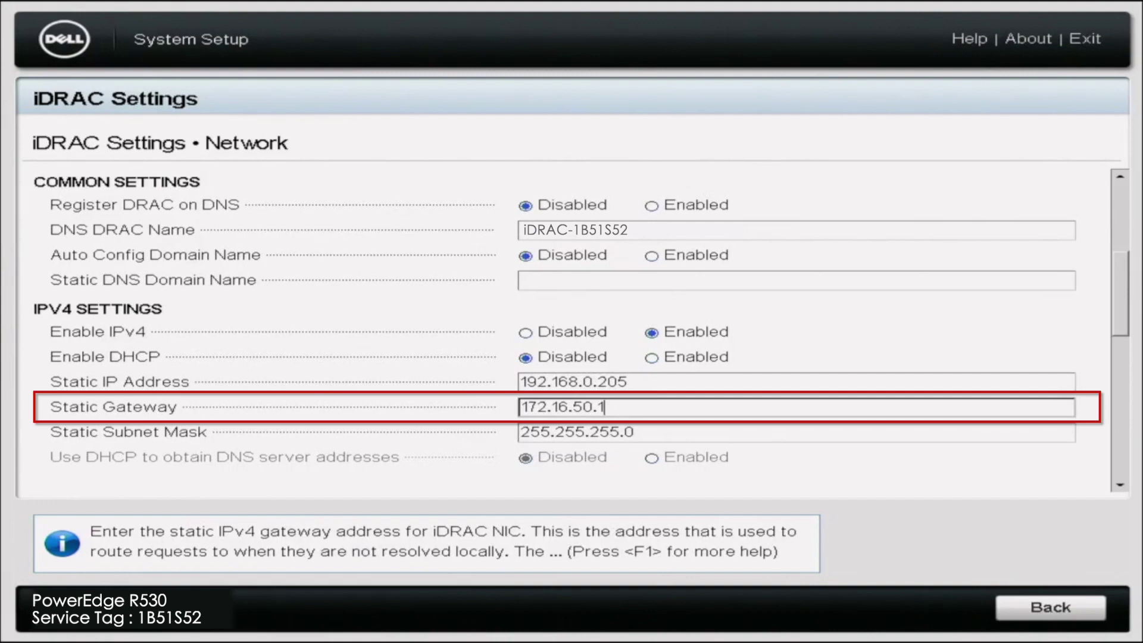
pyautogui.press('BackSpace')
pyautogui.press('BackSpace')
pyautogui.press('BackSpace')
pyautogui.press('BackSpace')
pyautogui.press('BackSpace')
pyautogui.press('BackSpace')
pyautogui.press('BackSpace')
pyautogui.press('BackSpace')
pyautogui.press('BackSpace')
pyautogui.press('BackSpace')
pyautogui.press('BackSpace')
pyautogui.write('192.168.0.1')
pyautogui.press('Tab')
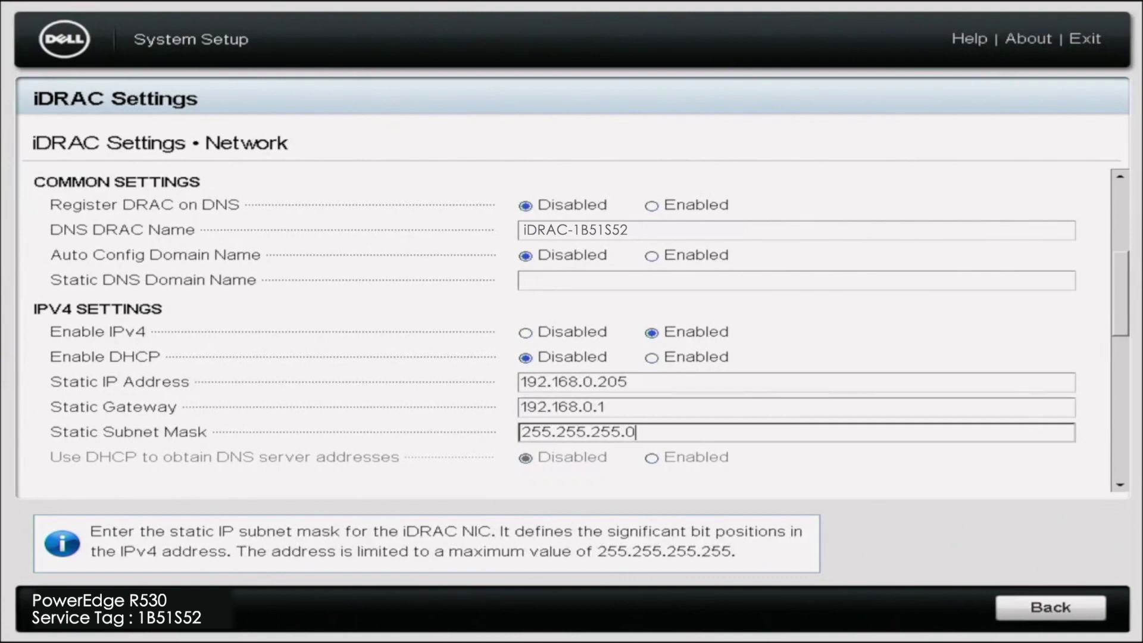
pyautogui.press('Tab')
pyautogui.write('8.8.8.8')
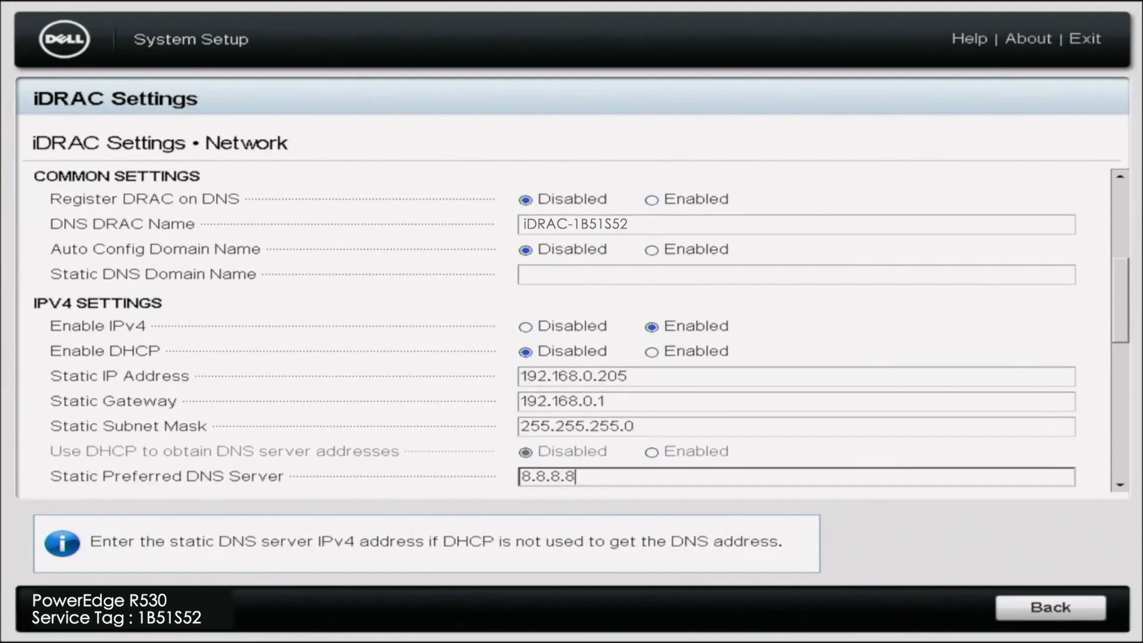
pyautogui.press('Tab')
pyautogui.write('8.8.4.4')
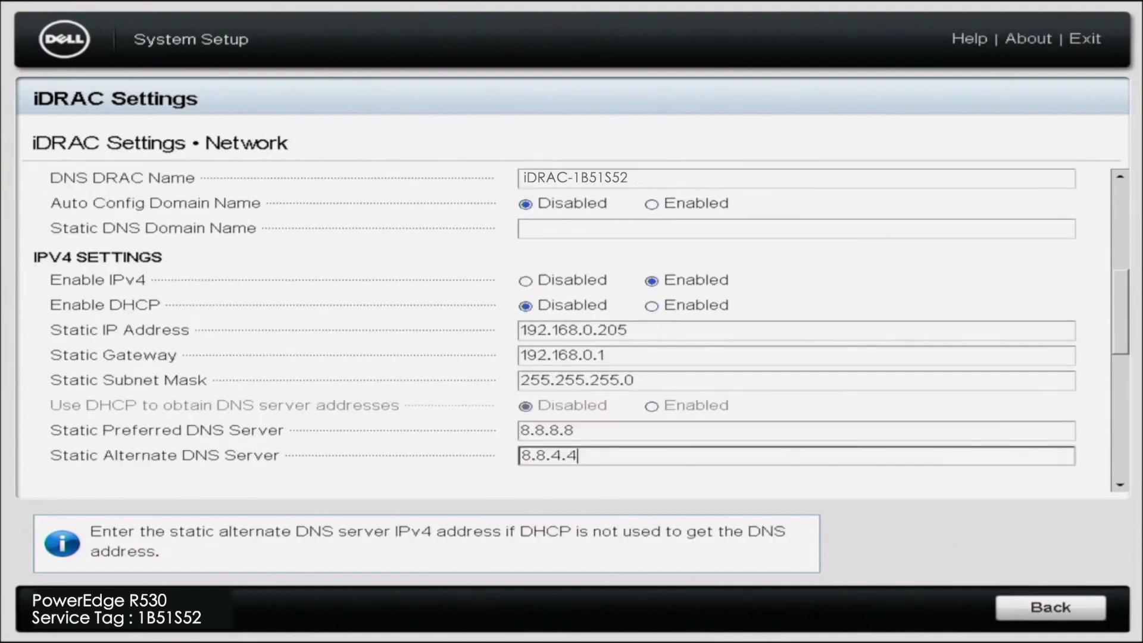
pyautogui.press('Escape')
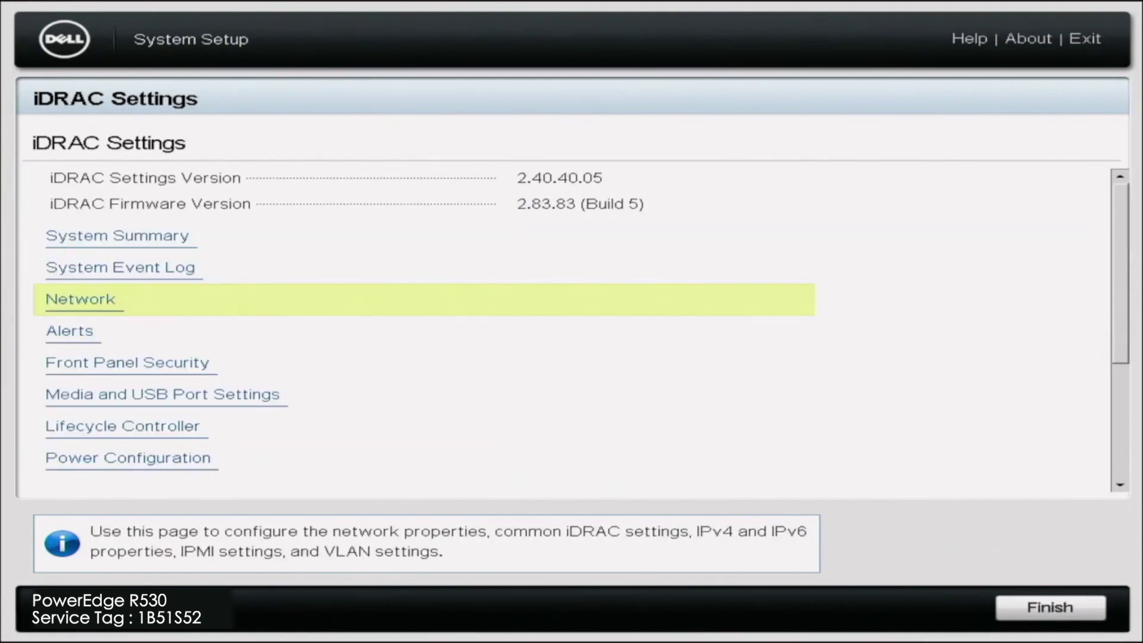
# Confirm Yes to save the changed iDRAC network settings and dismiss the success message.
pyautogui.press('Escape')
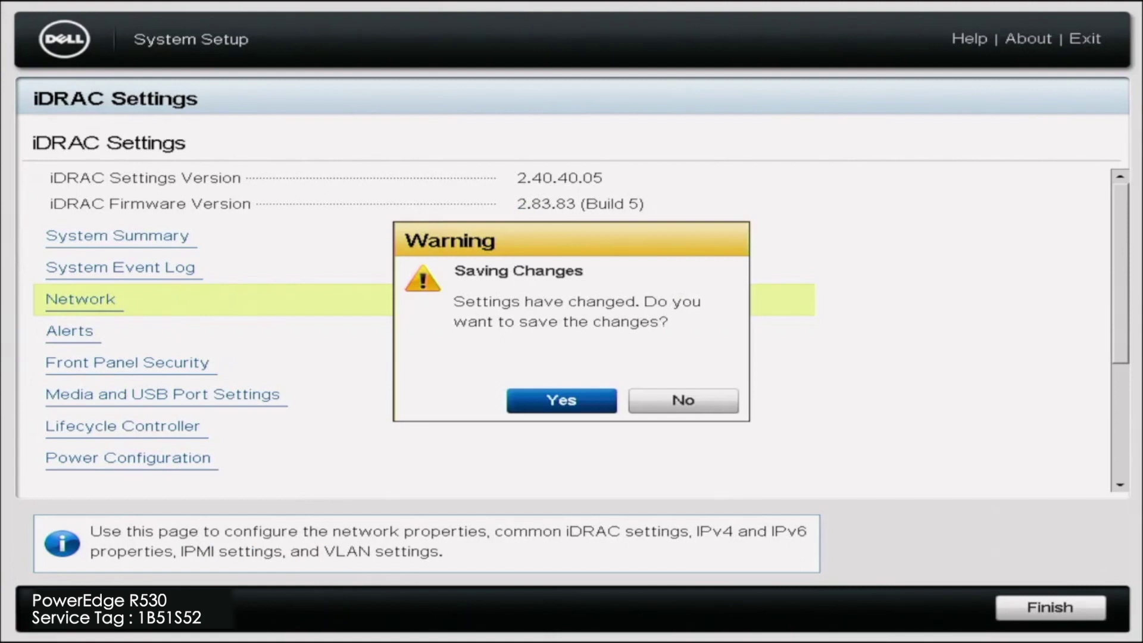
pyautogui.press('Return')
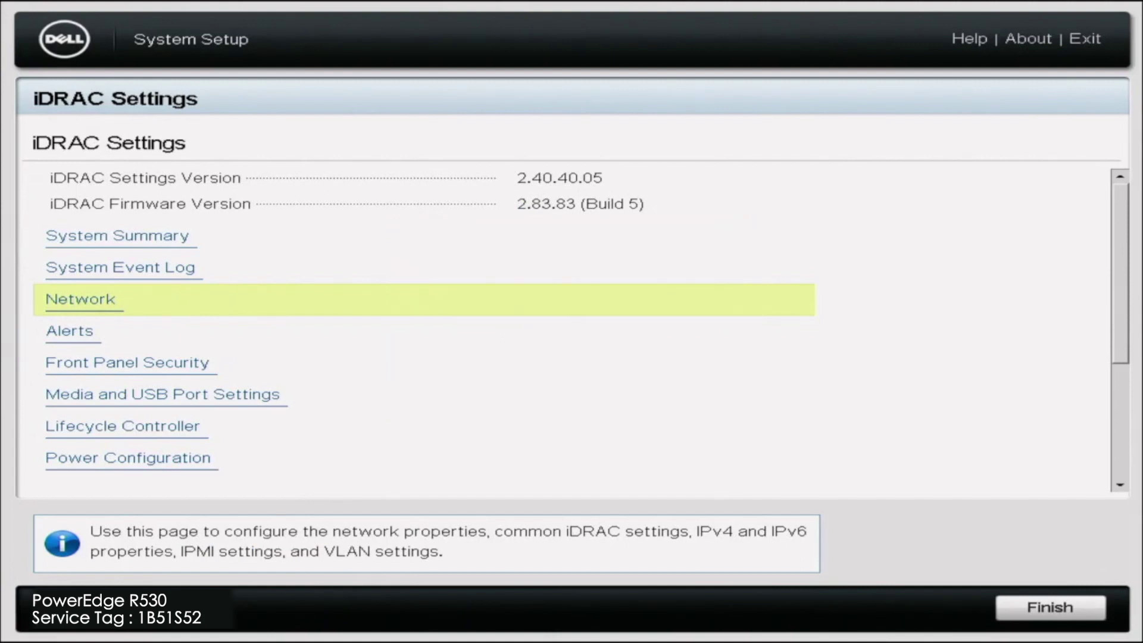
pyautogui.press('Return')
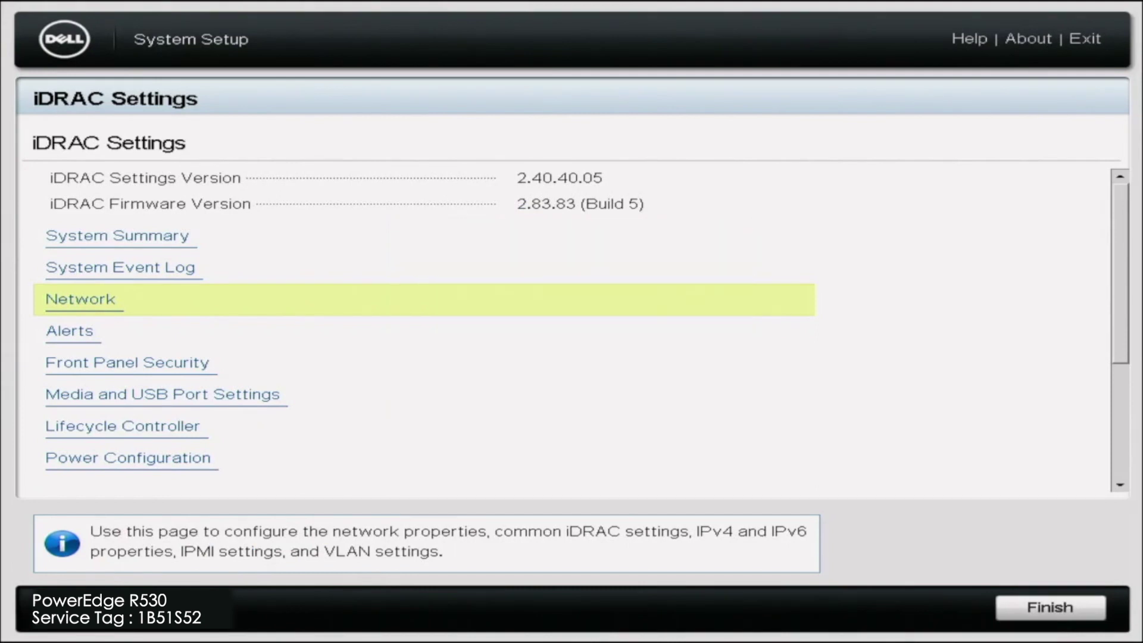